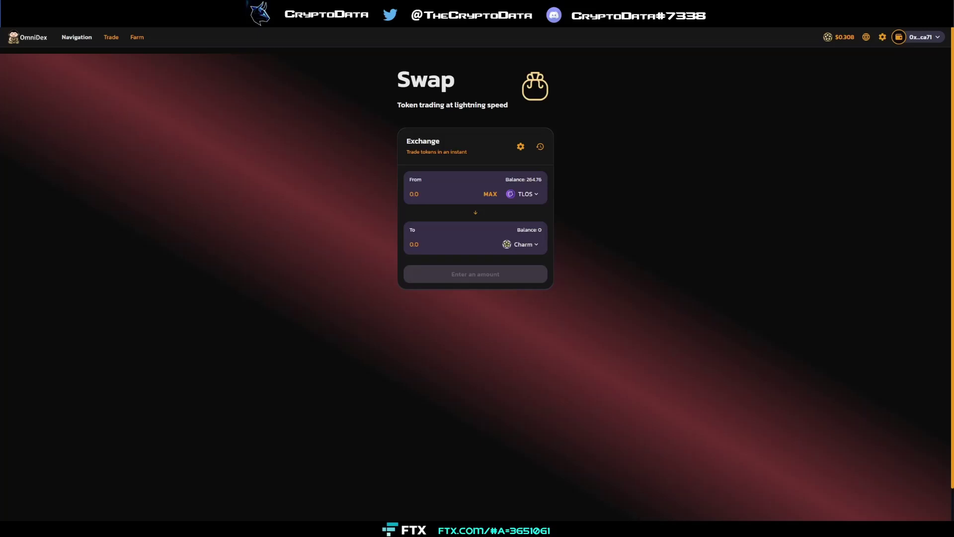
Step: Check the TLOS balance in the MetaMask wallet popup
left_click(856, 27)
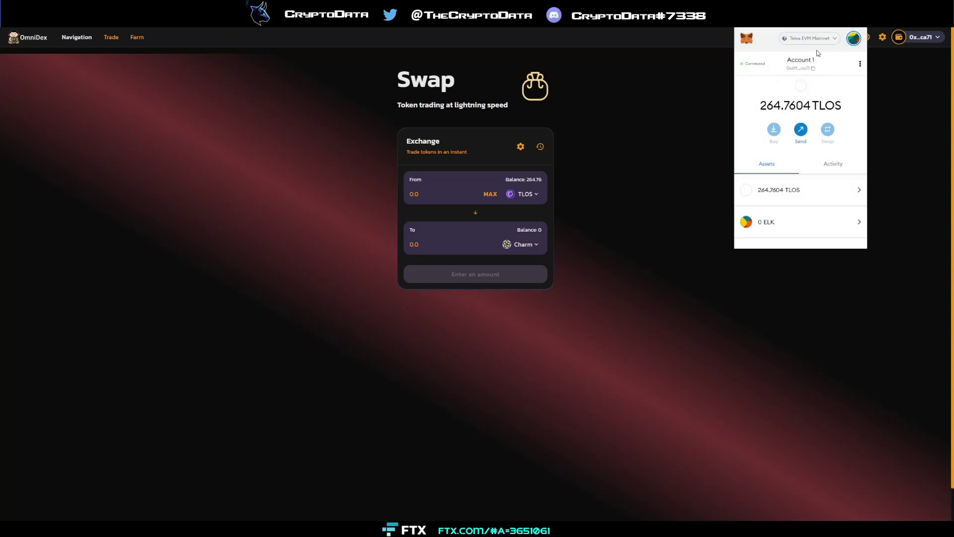
left_click(661, 121)
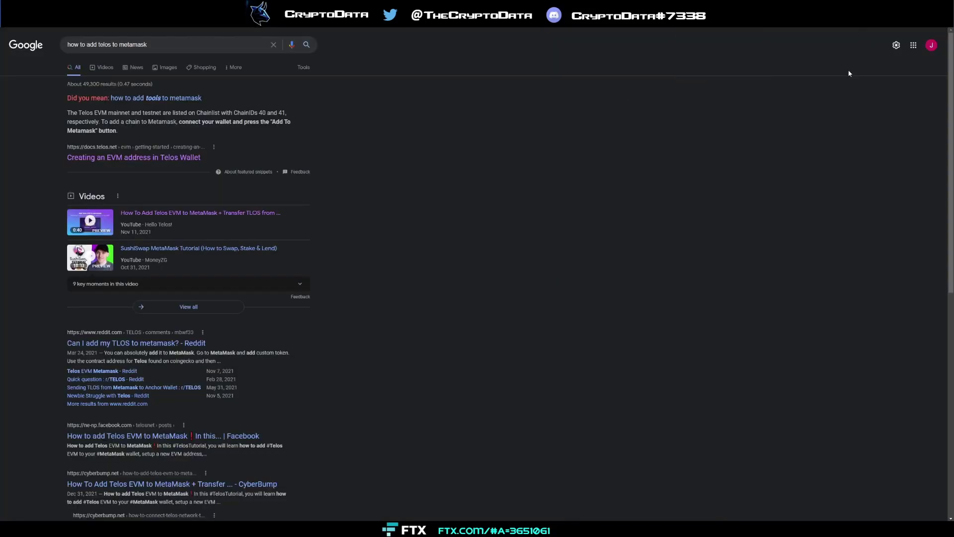
key("alt+shift+m")
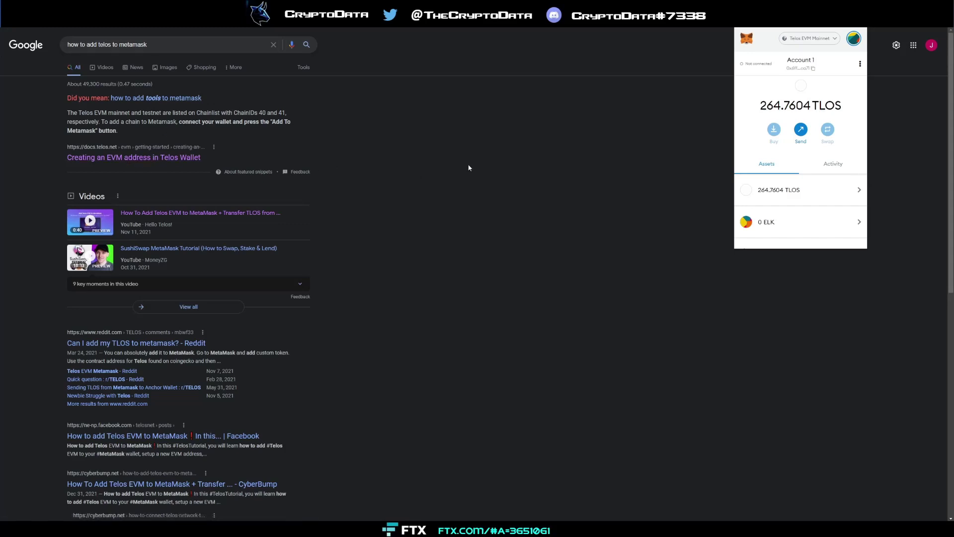
Step: Find the Telos docs' mainnet network values and open MetaMask's network list
left_click(122, 158)
scroll(571, 184, "down", 7)
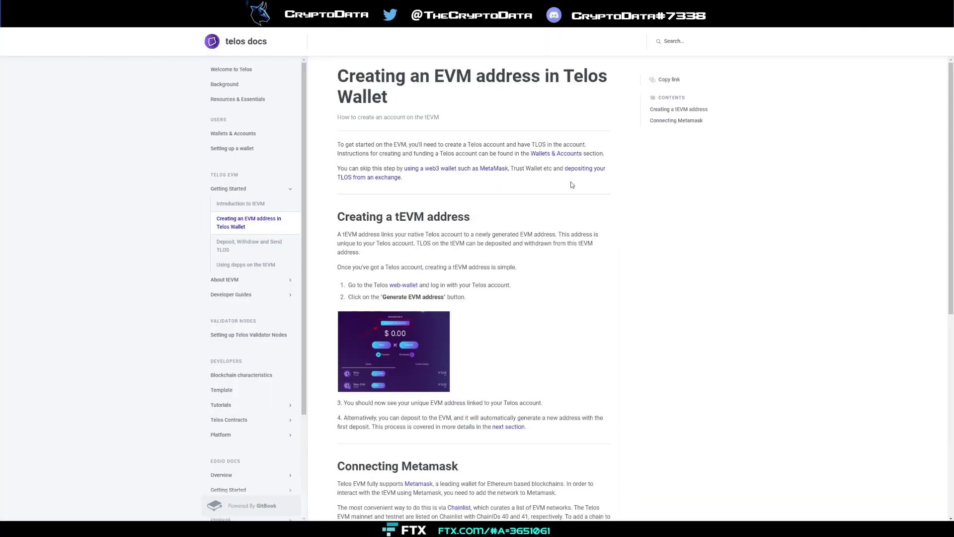
scroll(571, 184, "down", 7)
scroll(571, 183, "down", 1)
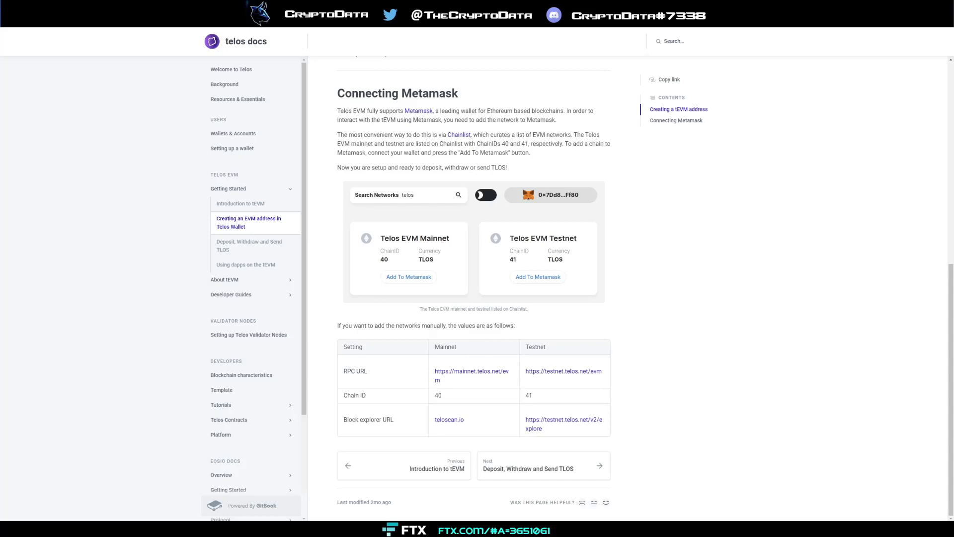
key("alt+shift+m")
left_click(813, 39)
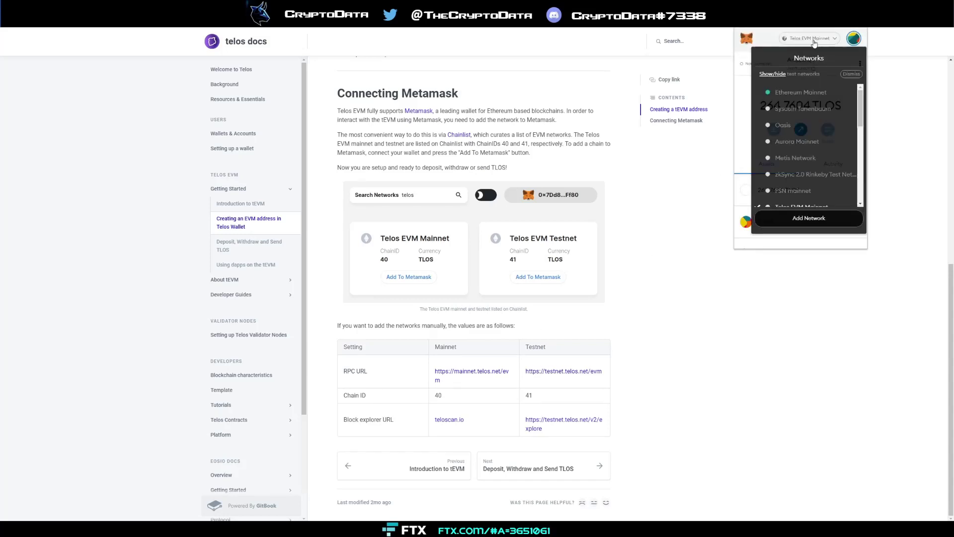
left_click(815, 219)
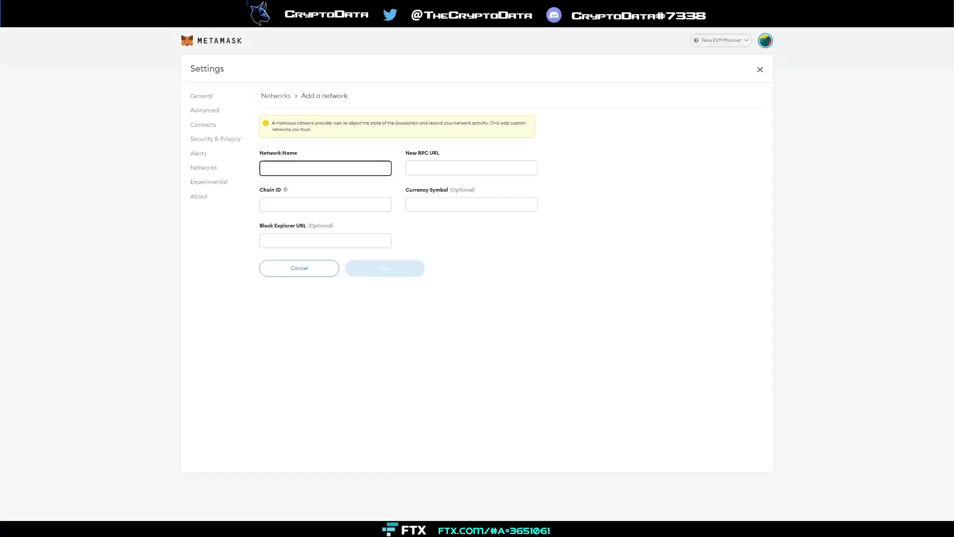
type("Telos Mainnet")
left_click(453, 169)
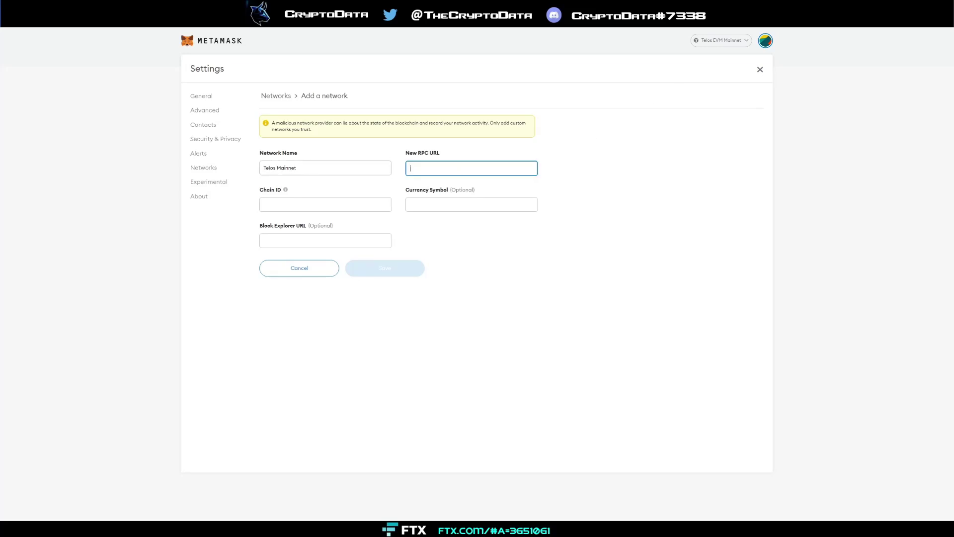
key("alt+Tab")
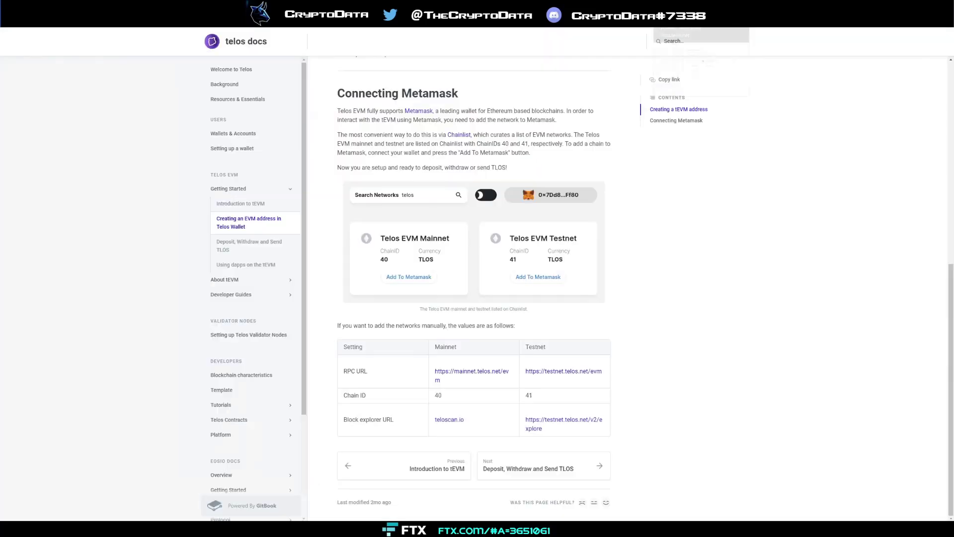
right_click(461, 376)
left_click(494, 431)
key("alt+Tab")
type("https://mainnet.telos.net/evm")
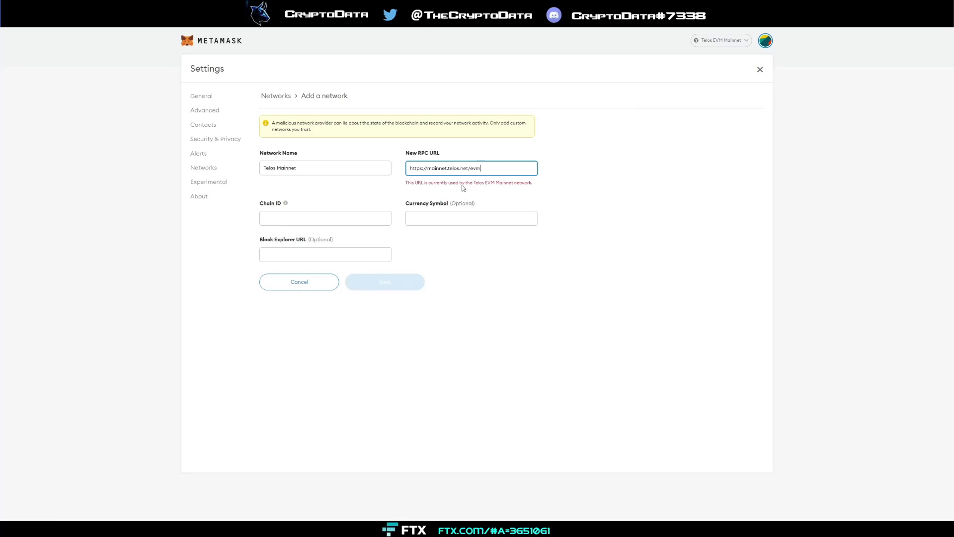
Step: Enter chain ID 40 and currency symbol TLOS for the new network
left_click(345, 218)
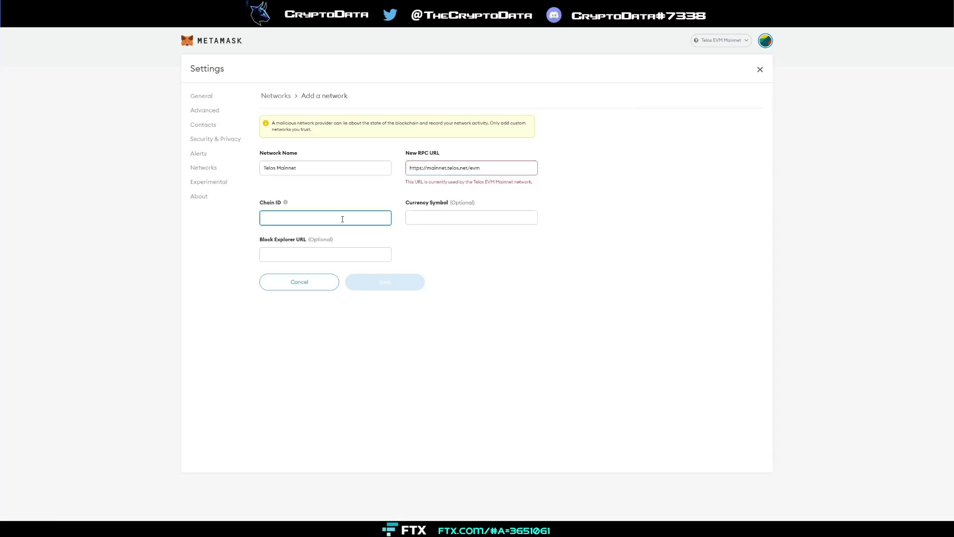
type("40")
left_click(511, 218)
type("TLOS")
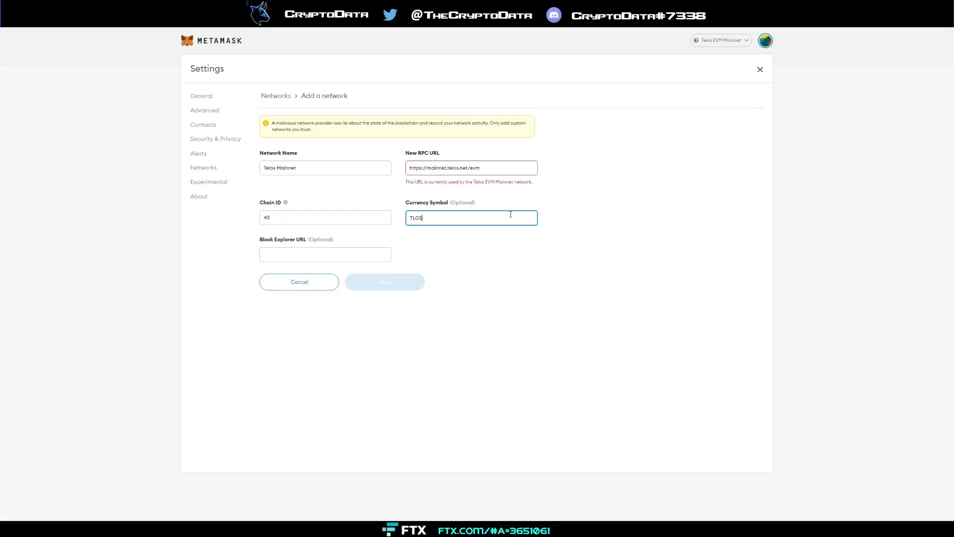
left_click(361, 253)
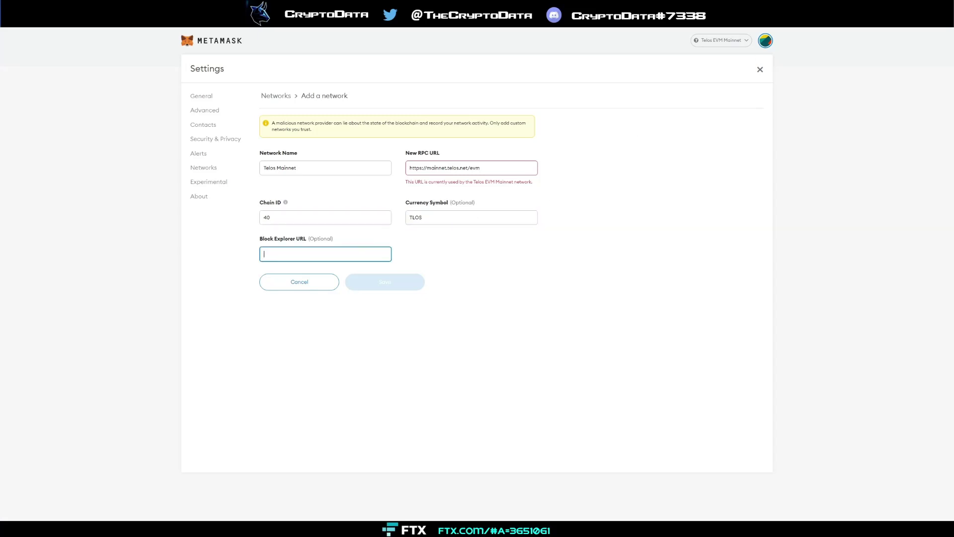
key("alt+Tab")
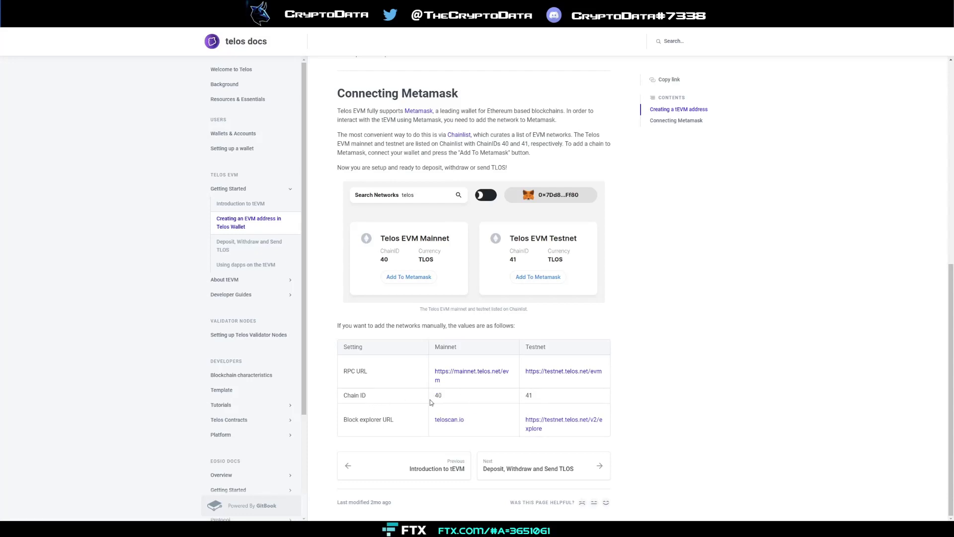
right_click(458, 422)
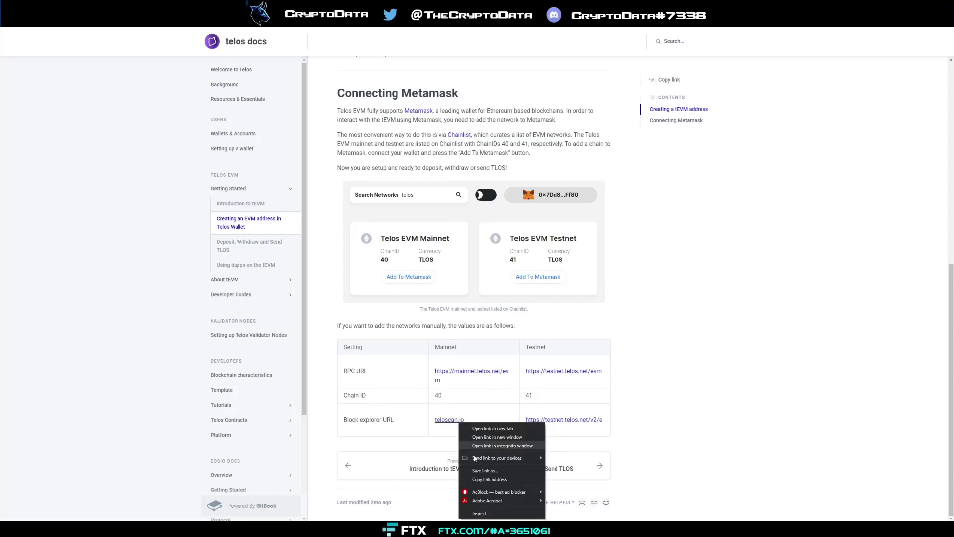
left_click(490, 479)
key("ctrl+Tab")
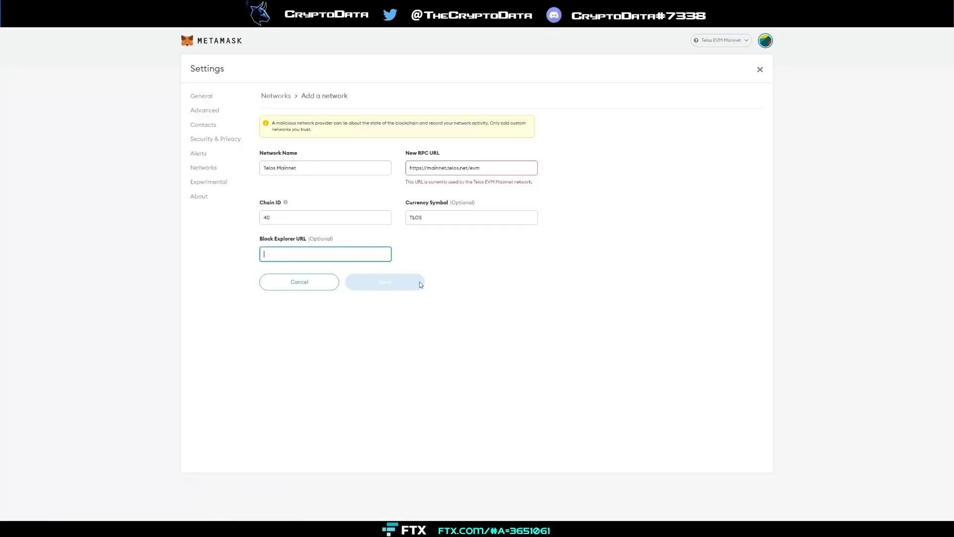
key("ctrl+v")
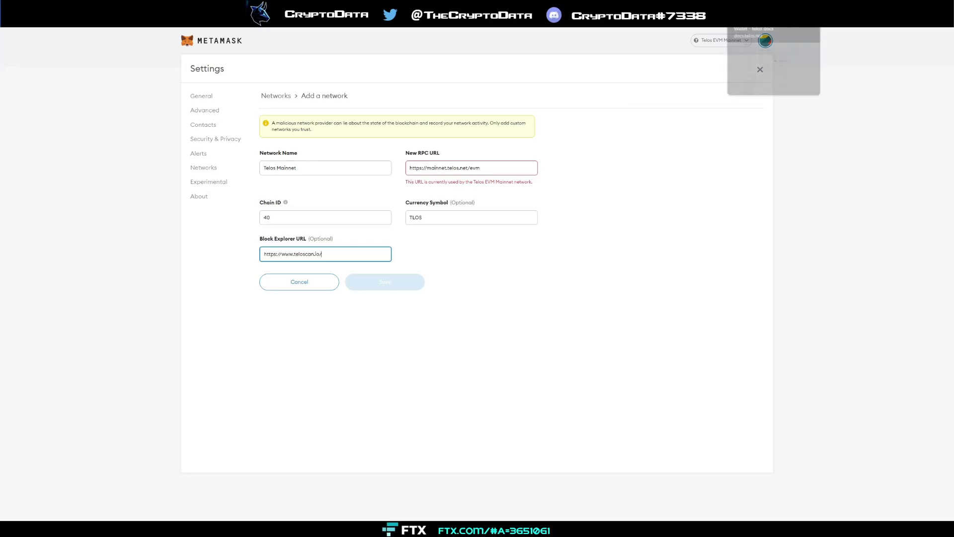
key("ctrl+Tab")
left_click(870, 29)
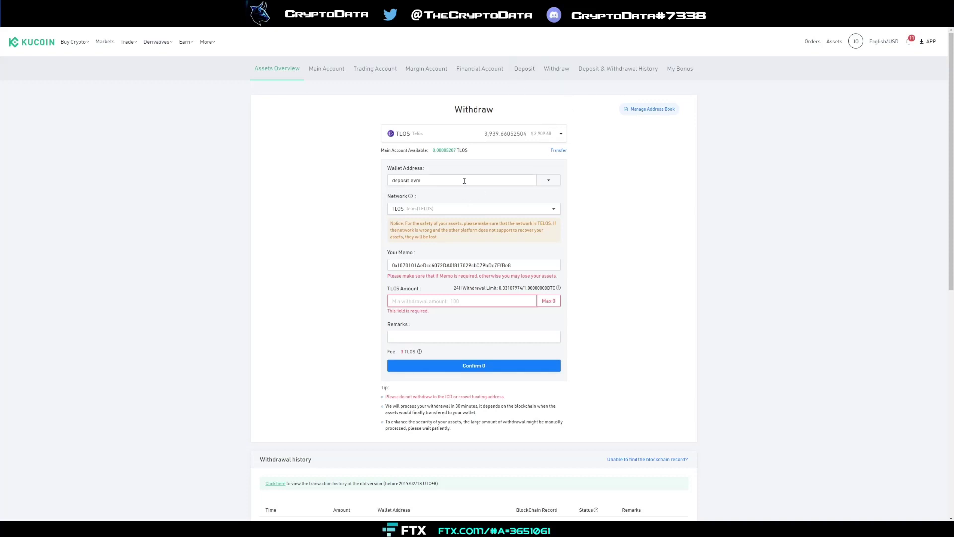
Step: Address the KuCoin TLOS withdrawal to deposit.evm on the Telos (TLOS) network
left_click(447, 180)
left_click_drag(428, 181, 360, 181)
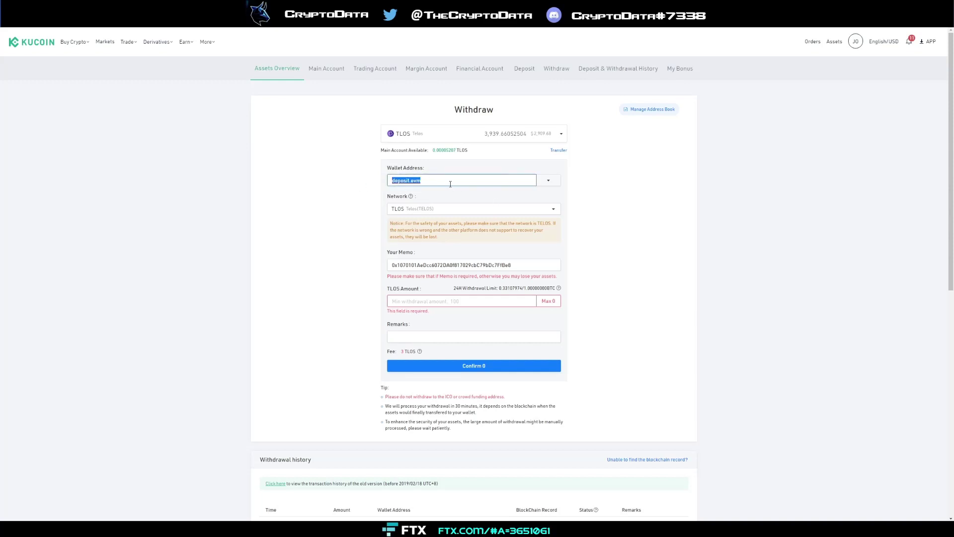
left_click(454, 210)
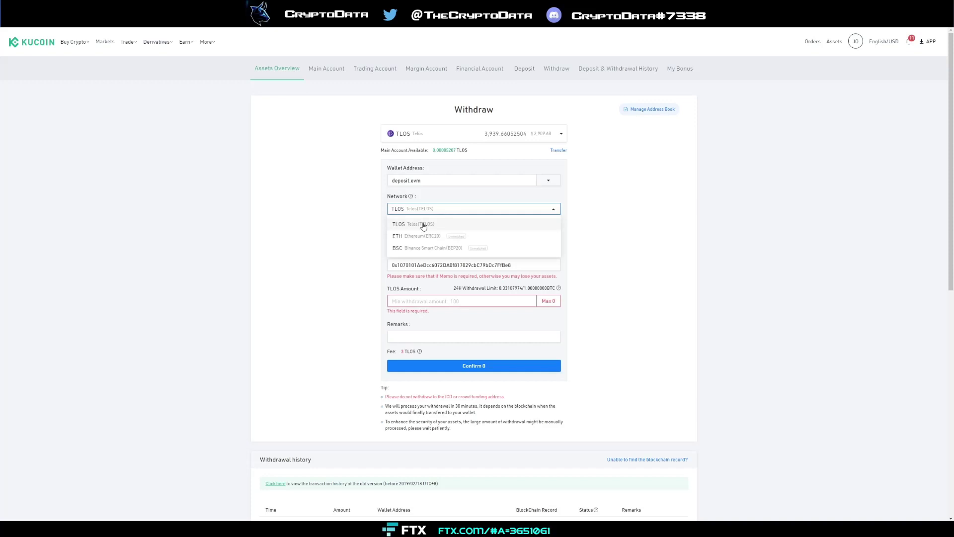
left_click(606, 228)
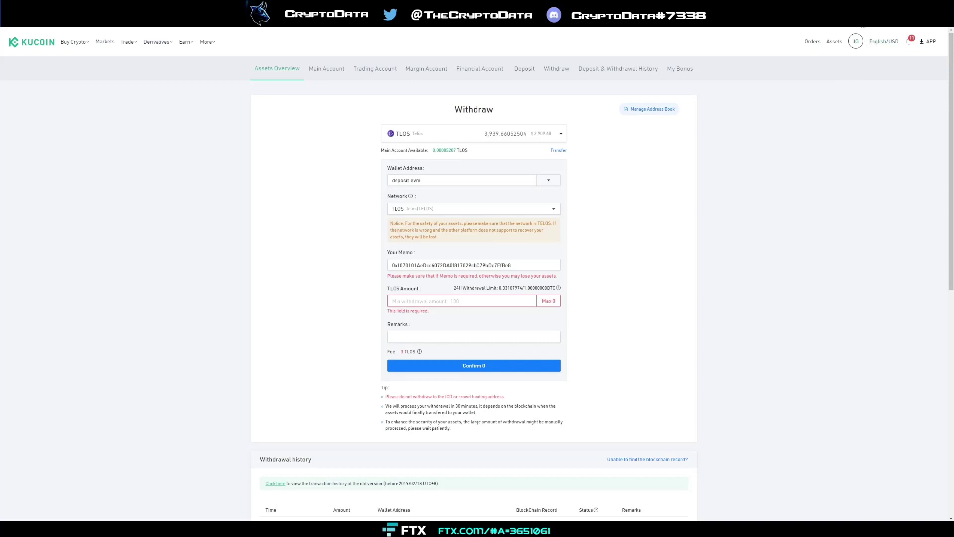
key("alt+shift+m")
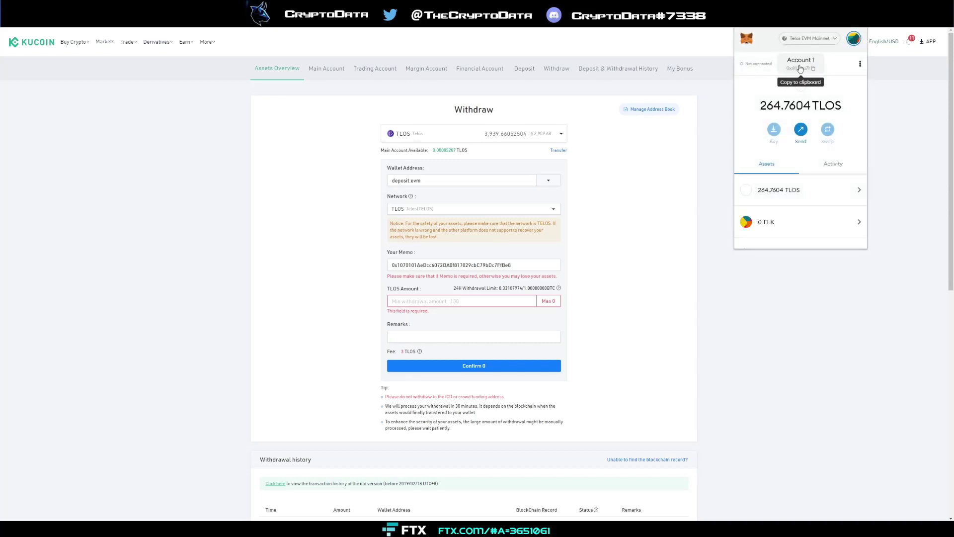
Step: Confirm the TLOS withdrawals show Completed and the wallet holds 264.7604 TLOS
left_click(515, 264)
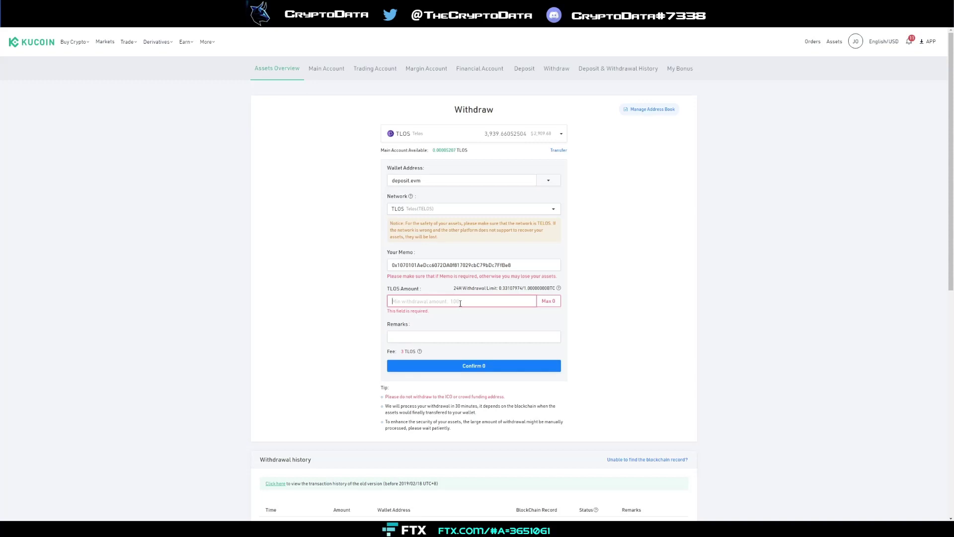
left_click(485, 367)
scroll(586, 336, "down", 1)
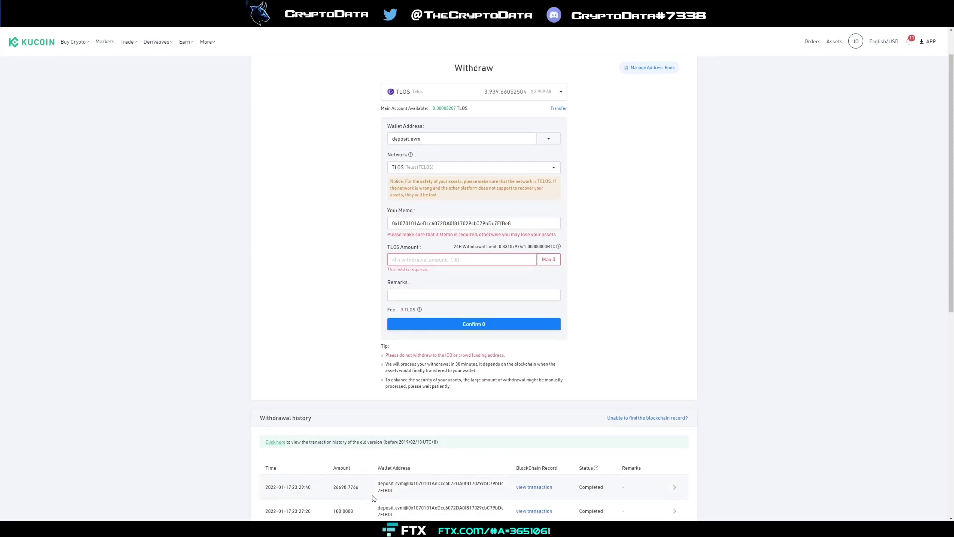
scroll(289, 501, "down", 1)
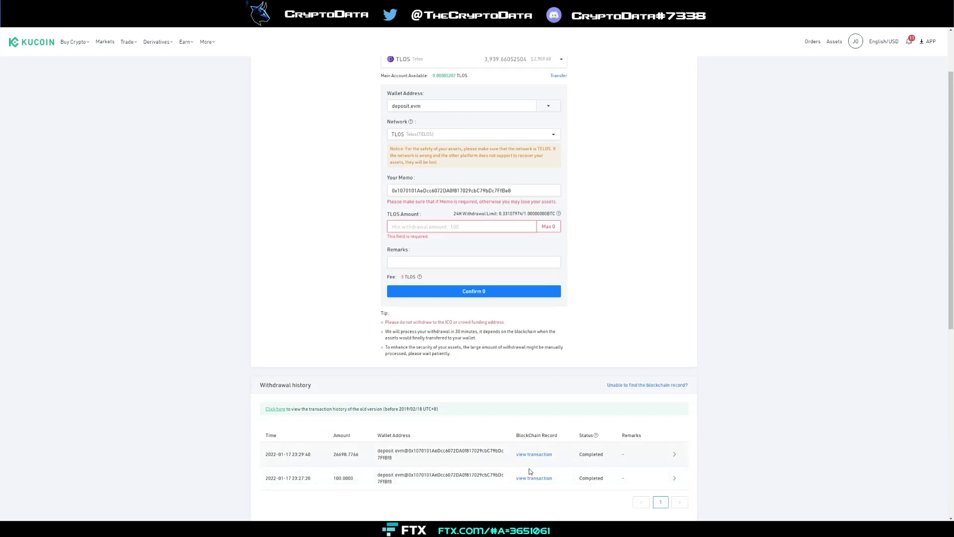
scroll(547, 461, "up", 2)
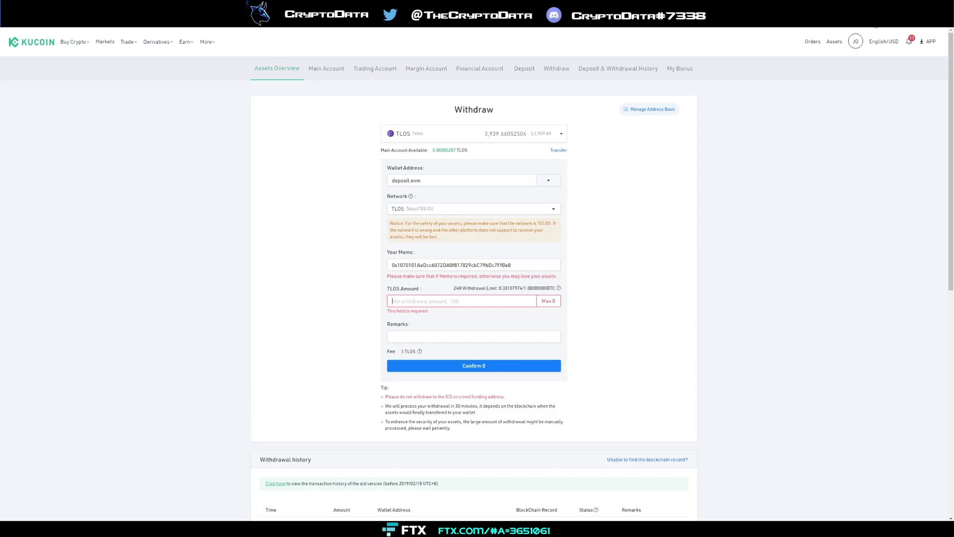
left_click(869, 28)
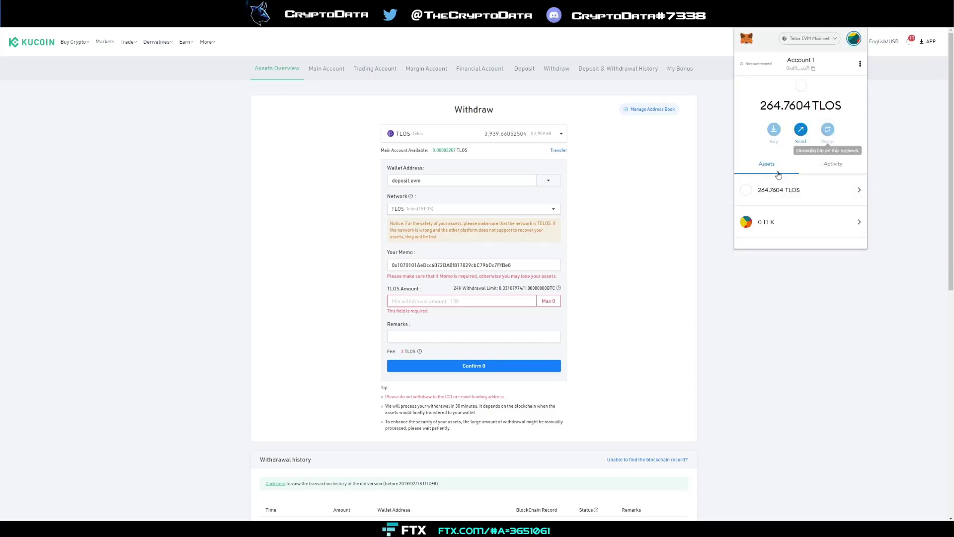
left_click(709, 145)
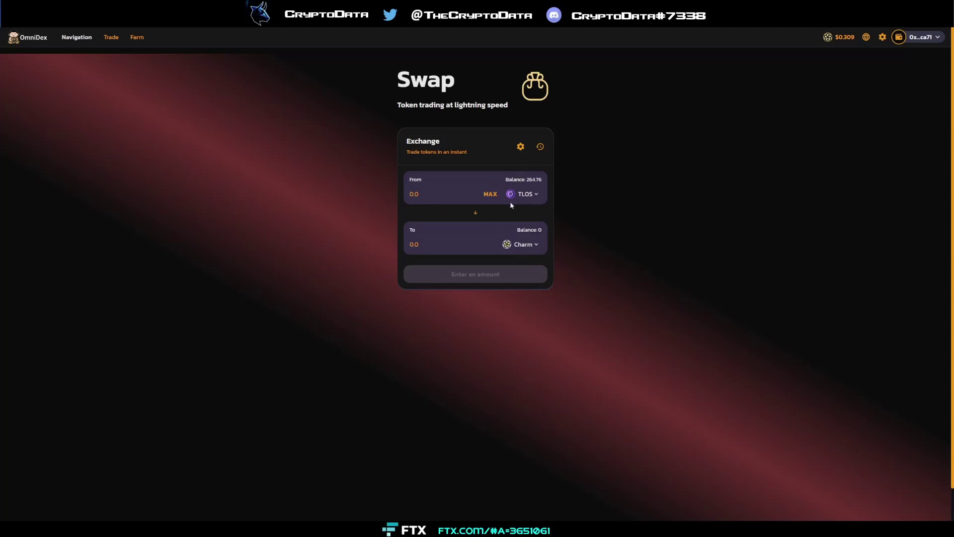
Step: Enter 100 TLOS in the swap, then start a new OmniDex liquidity position
type("100")
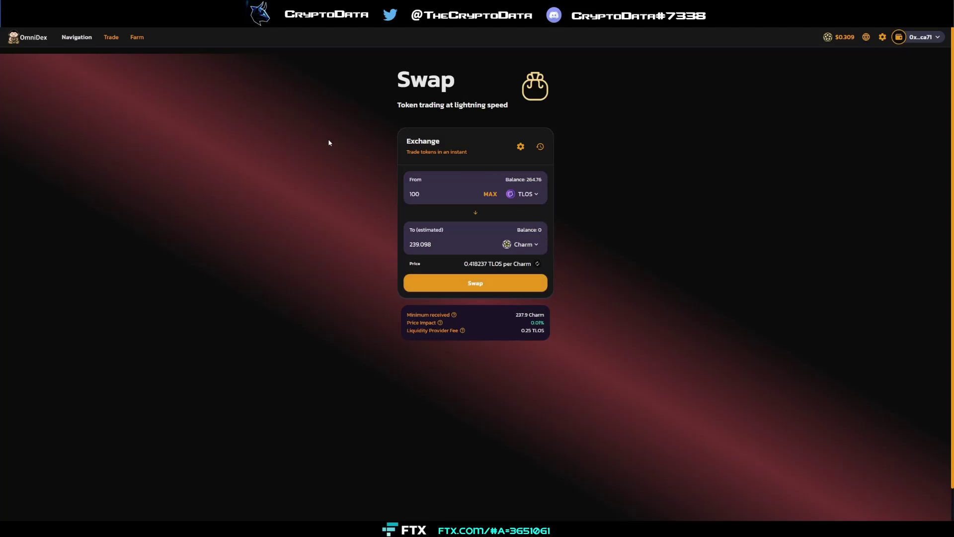
left_click(66, 39)
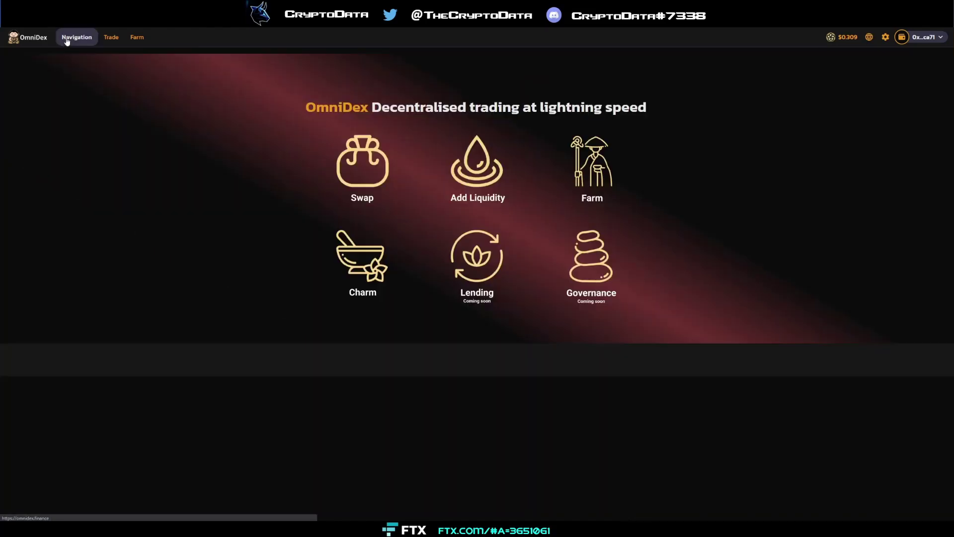
left_click(475, 177)
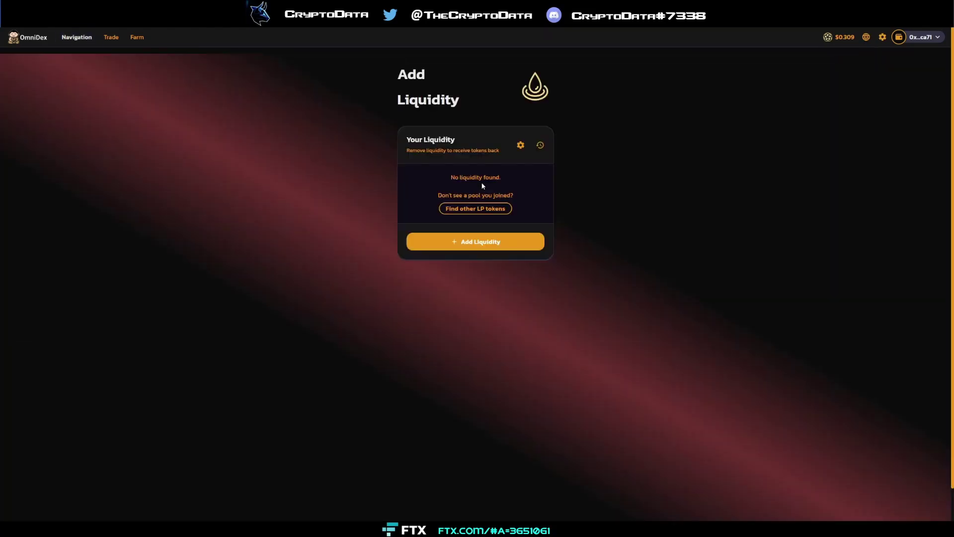
left_click(485, 243)
Step: Choose TLOS and Charm as the liquidity pair tokens
left_click(510, 195)
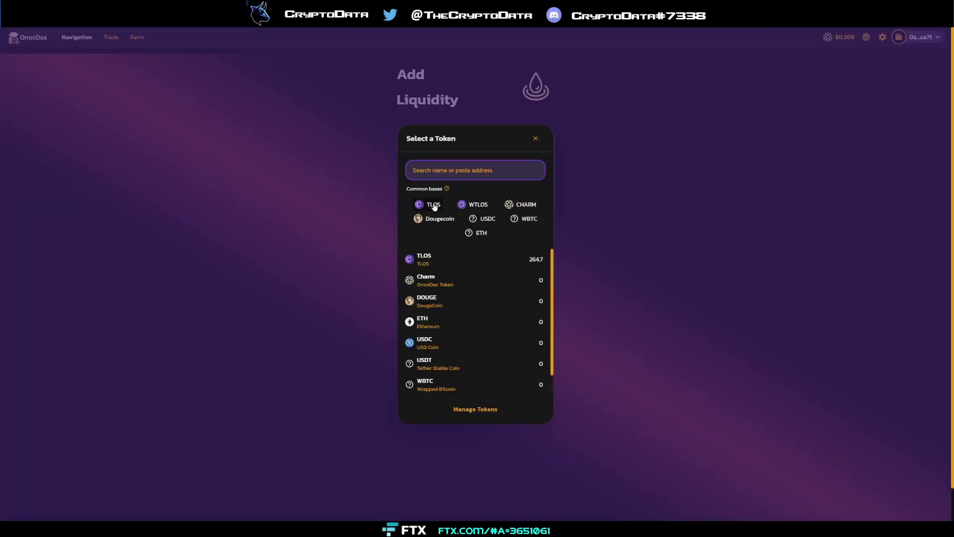
left_click(429, 205)
left_click(519, 249)
left_click(522, 205)
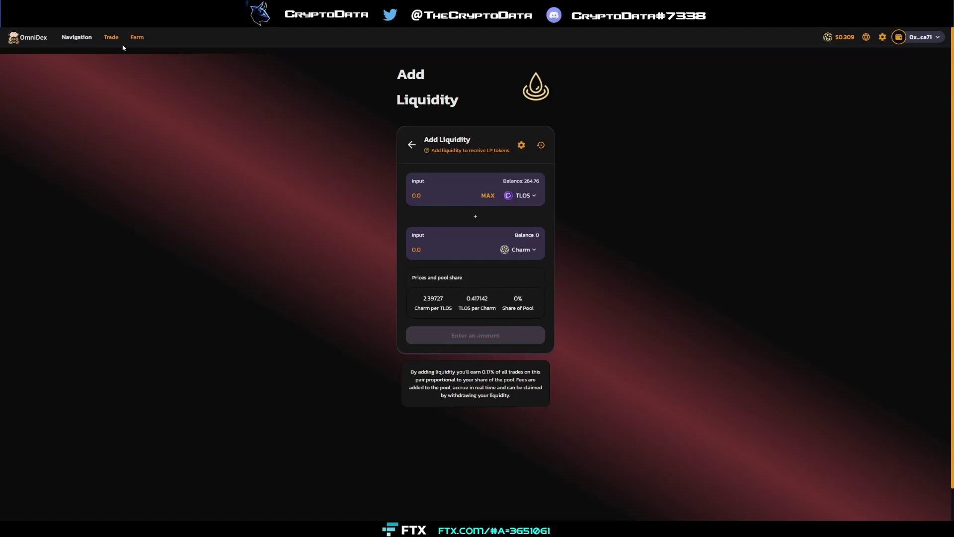
Step: Open Farms and view the CHARM-TLOS farm's 468.184 earned and 2836.728 staked LP
left_click(137, 38)
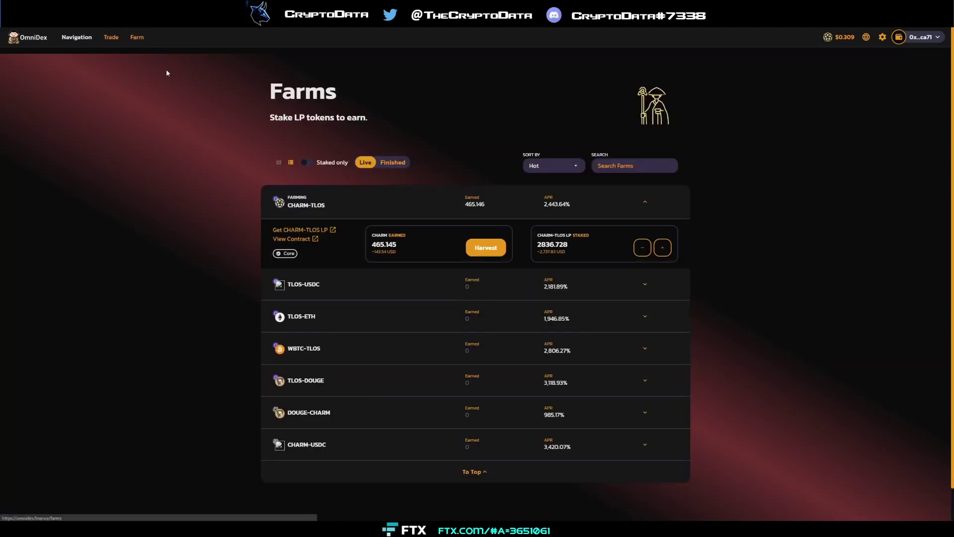
left_click(365, 207)
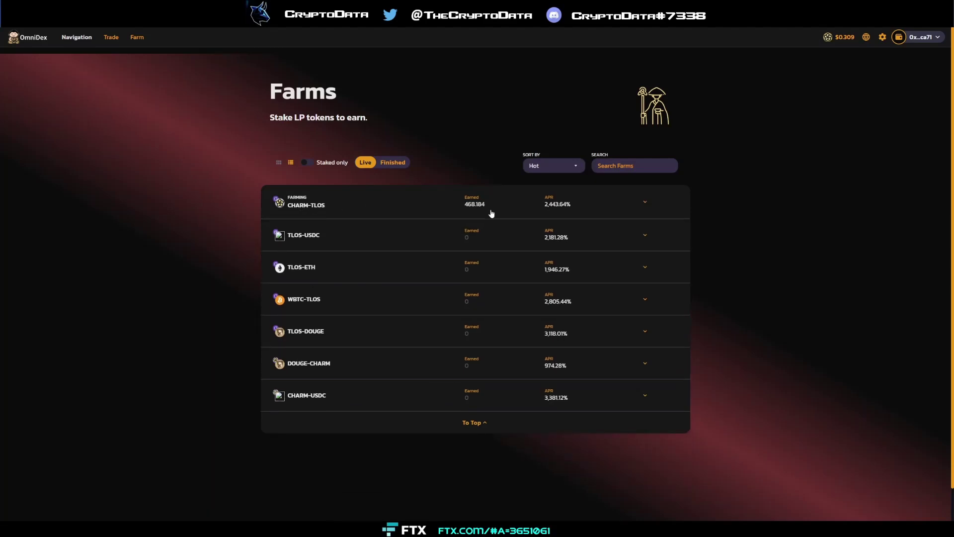
left_click(535, 204)
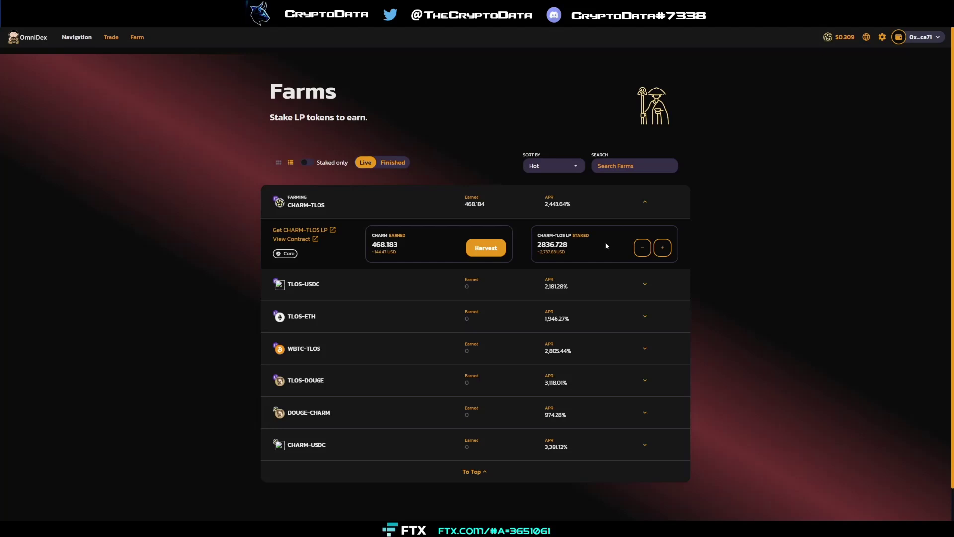
left_click(596, 208)
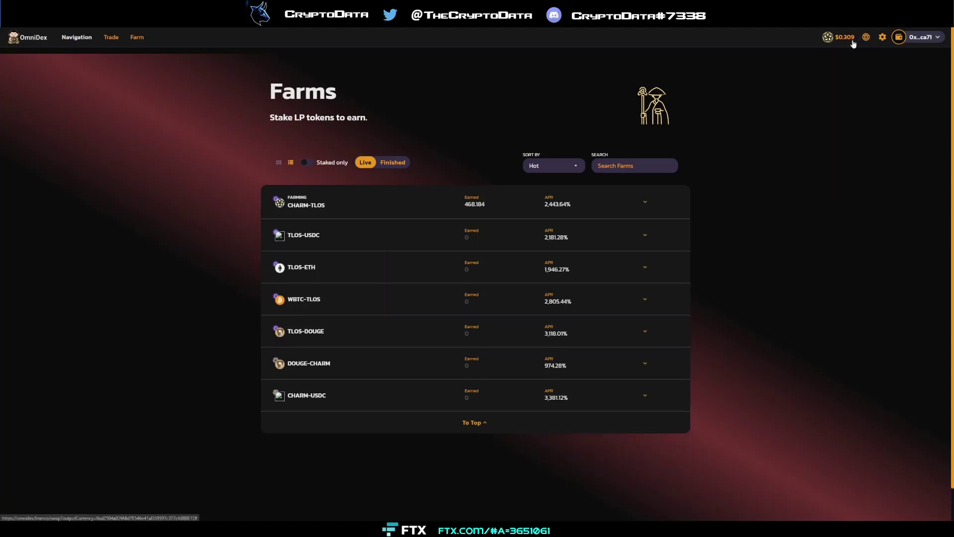
mouse_move(428, 528)
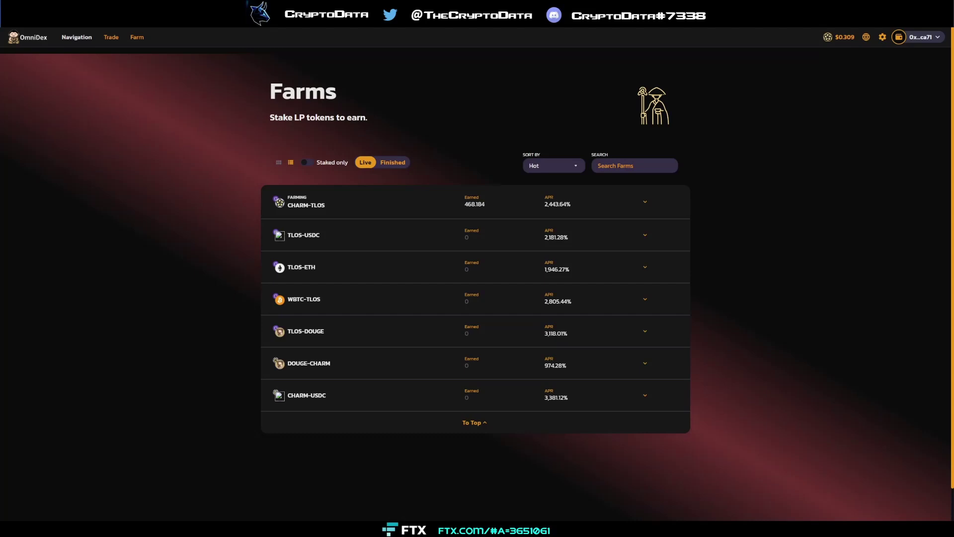
key("alt+Tab")
key("super+Up")
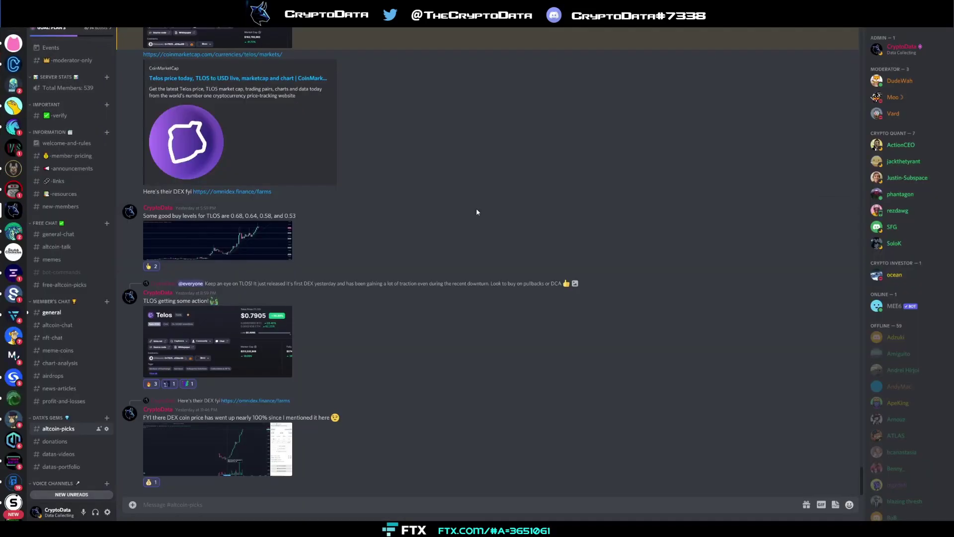
left_click(268, 455)
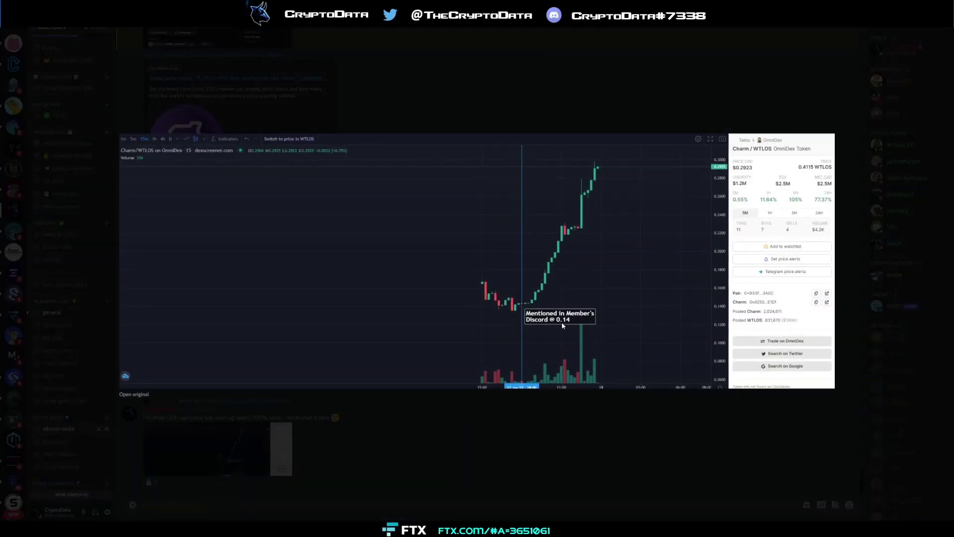
left_click(520, 445)
scroll(520, 445, "up", 3)
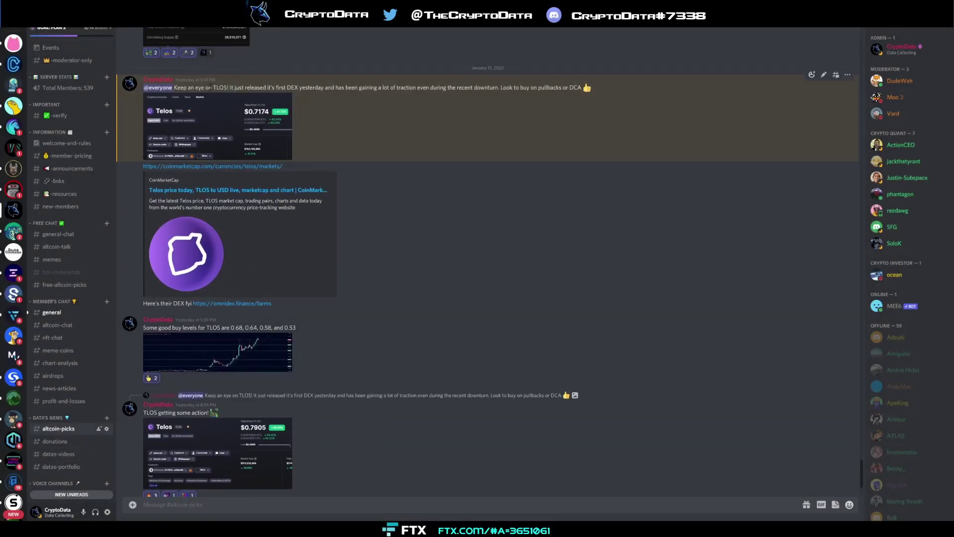
scroll(293, 136, "down", 1)
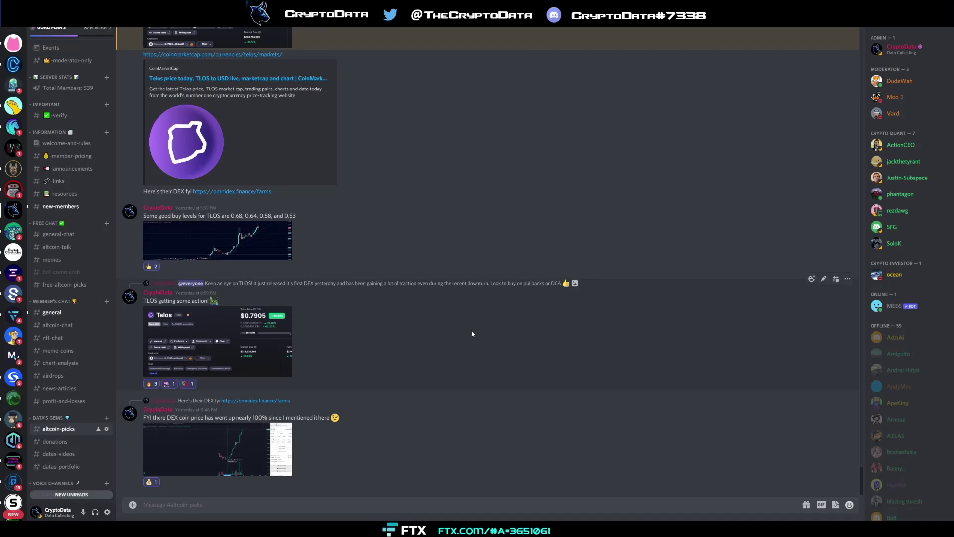
left_click(262, 469)
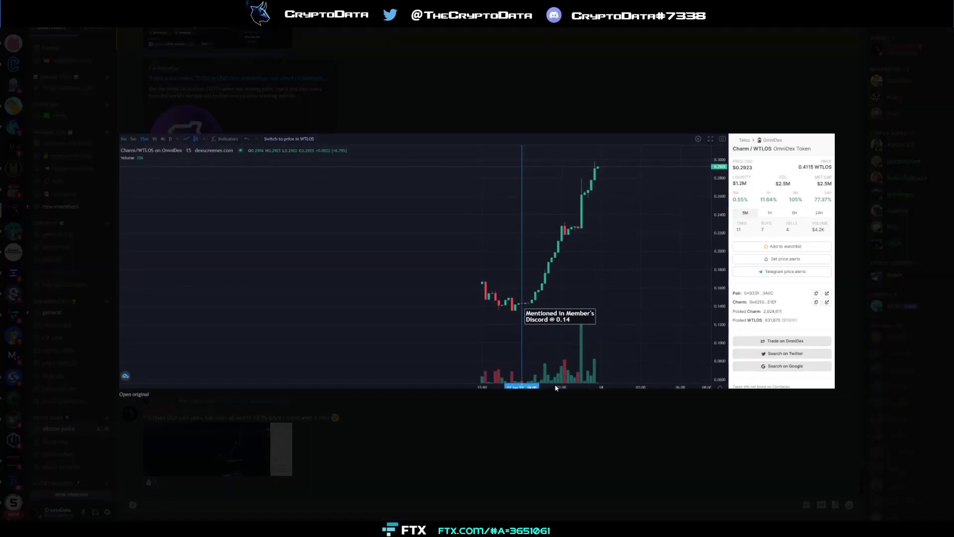
left_click(531, 437)
scroll(449, 272, "up", 5)
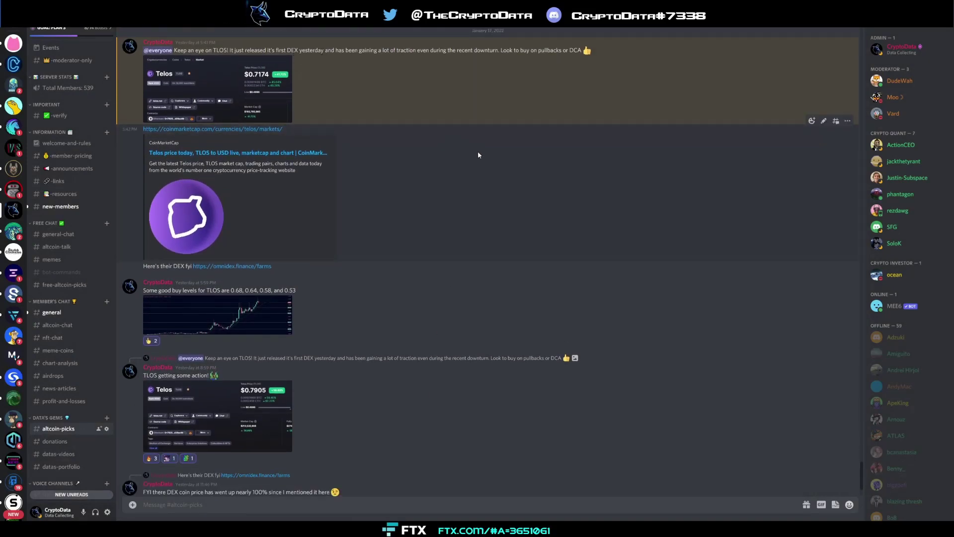
scroll(526, 237, "down", 3)
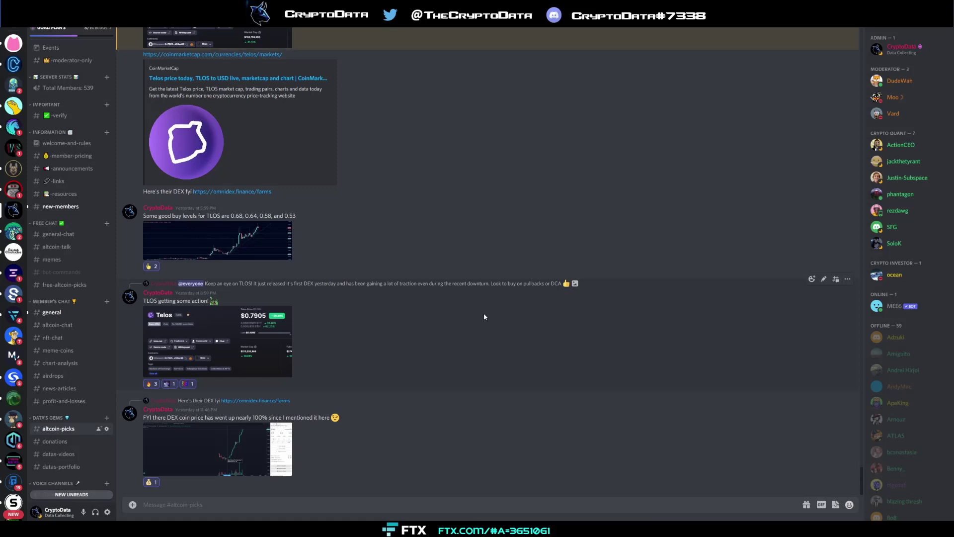